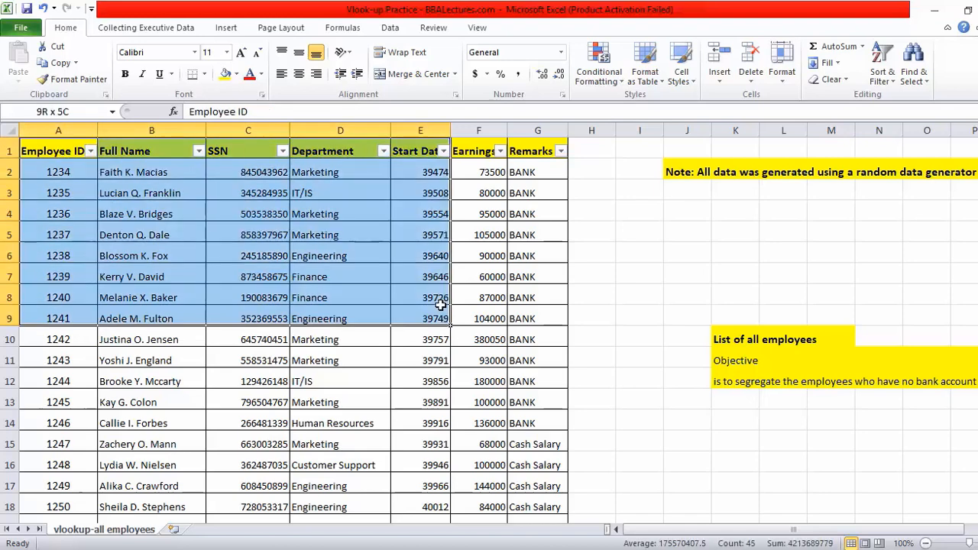
Examine the Employee ID, Full Name, SSN, Department and Start Date columns of the full employee list.
{"action": "left_click", "coordinate": [422, 305]}
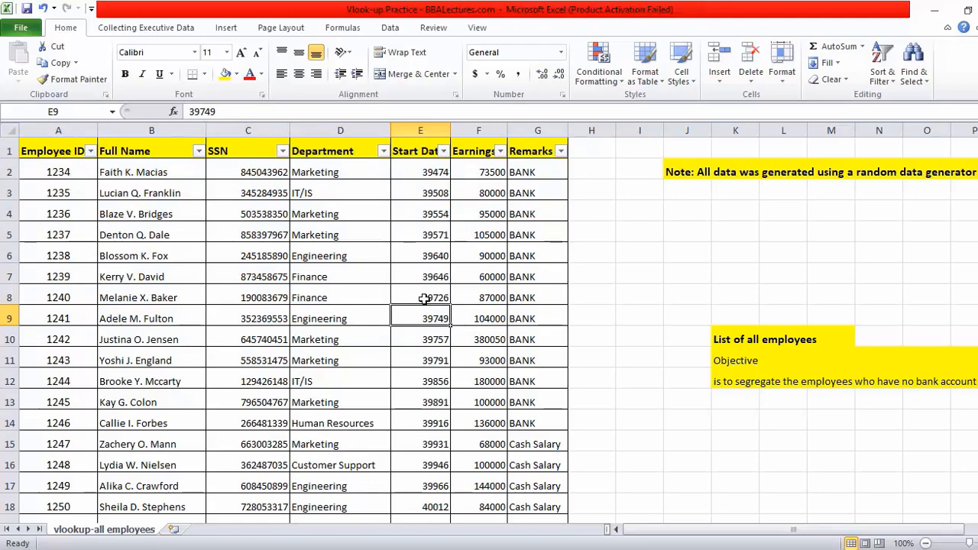
{"action": "left_click", "coordinate": [267, 294]}
{"action": "left_click", "coordinate": [253, 236]}
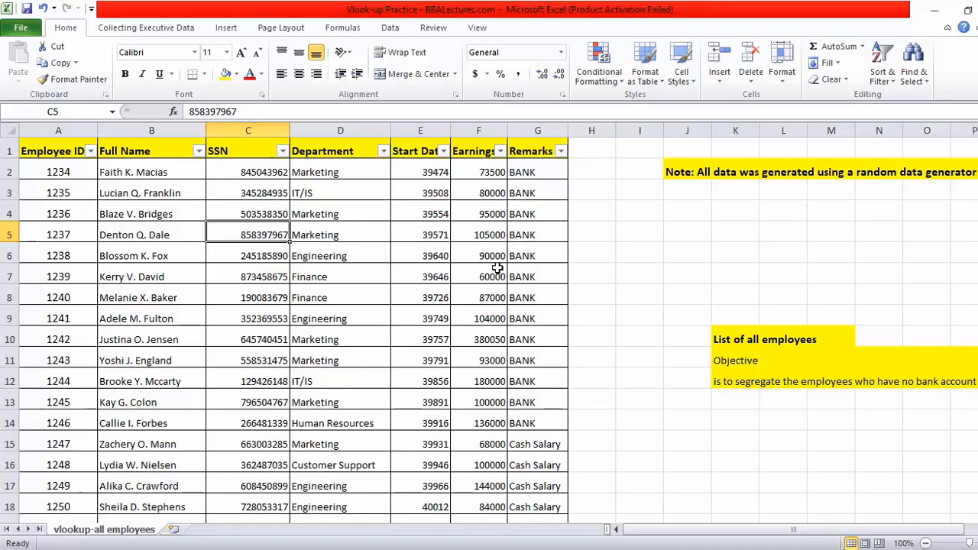
{"action": "left_click_drag", "start_coordinate": [237, 275], "coordinate": [229, 234]}
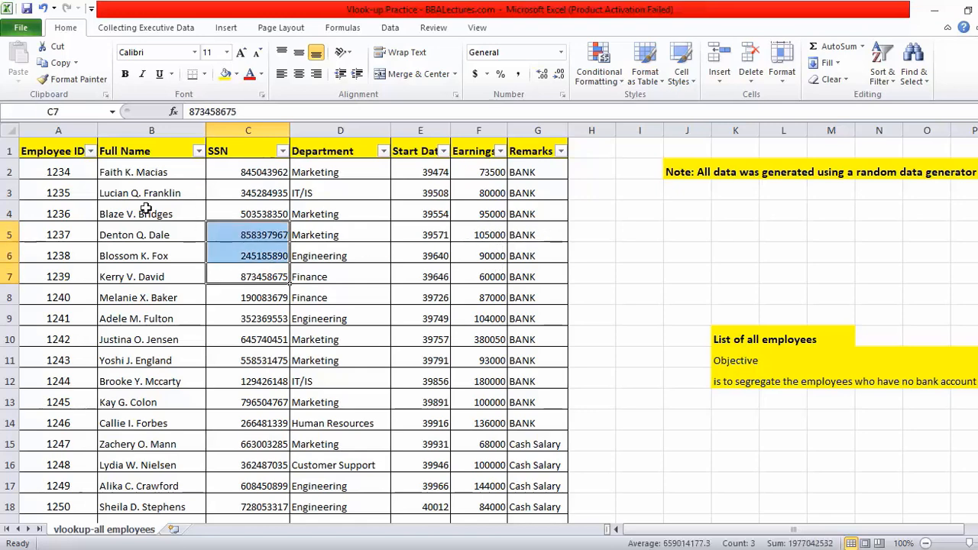
{"action": "left_click", "coordinate": [34, 126]}
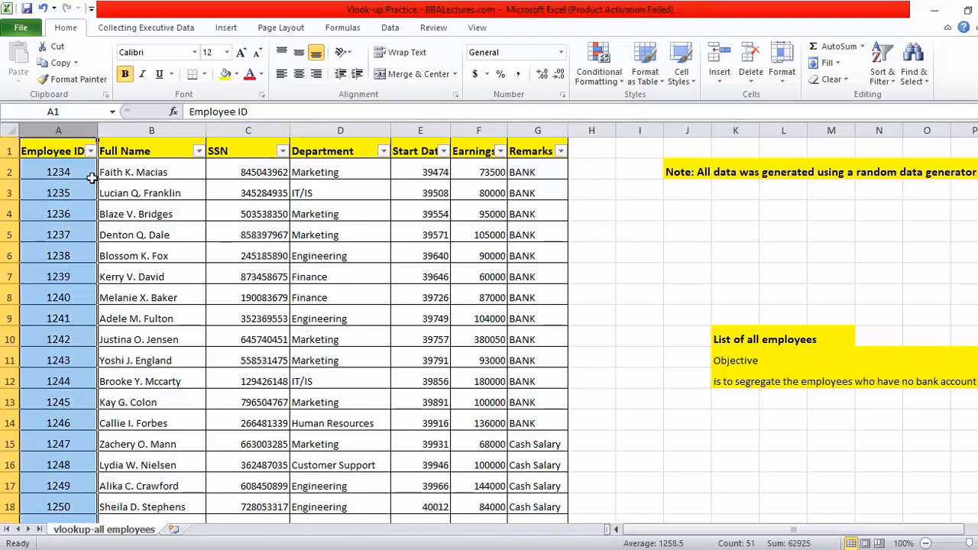
{"action": "left_click", "coordinate": [68, 151]}
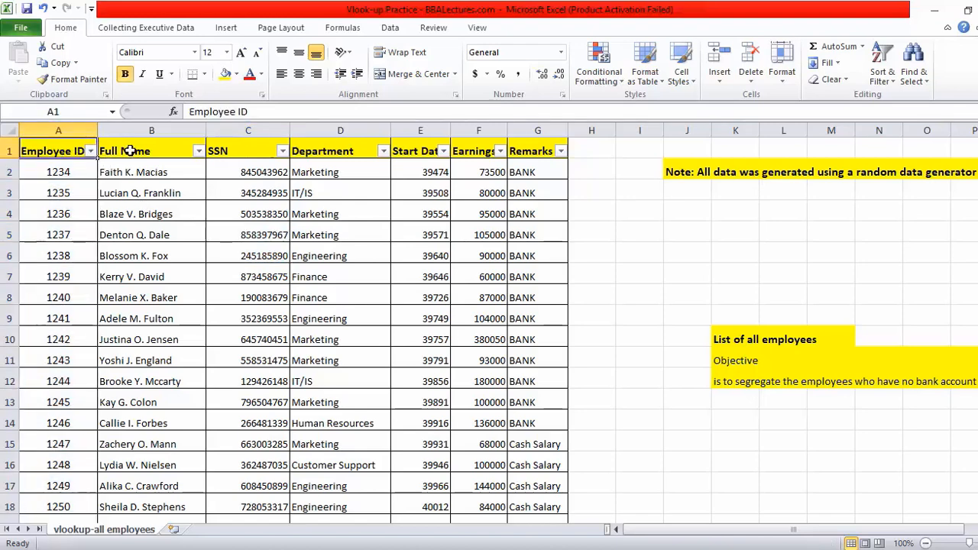
{"action": "left_click", "coordinate": [138, 128]}
{"action": "left_click", "coordinate": [249, 129]}
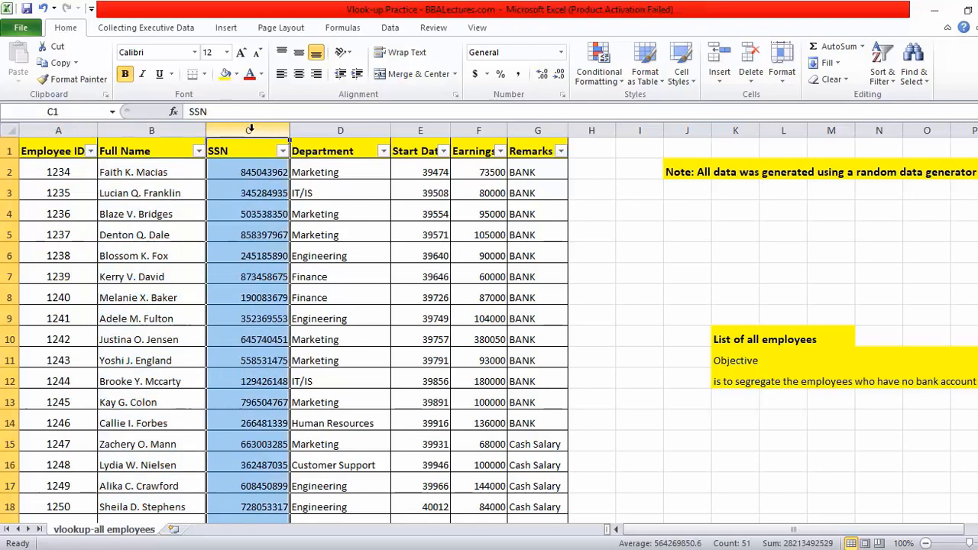
{"action": "left_click_drag", "start_coordinate": [289, 259], "coordinate": [375, 260]}
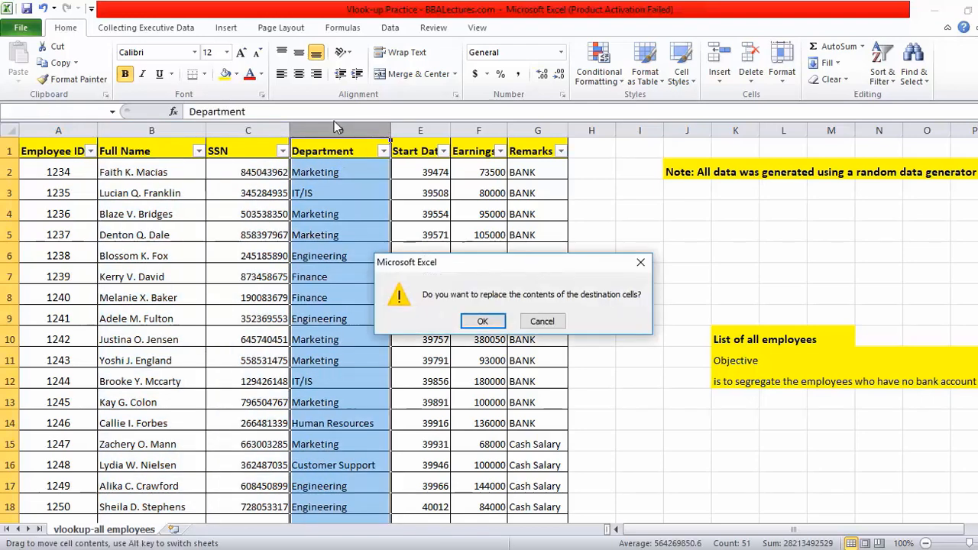
{"action": "left_click", "coordinate": [542, 321]}
{"action": "left_click", "coordinate": [420, 130]}
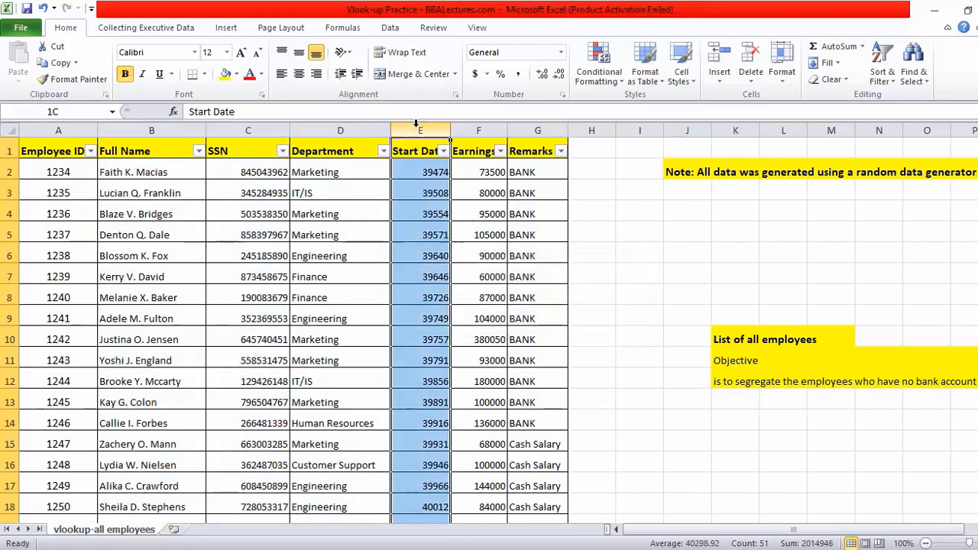
{"action": "left_click", "coordinate": [424, 208]}
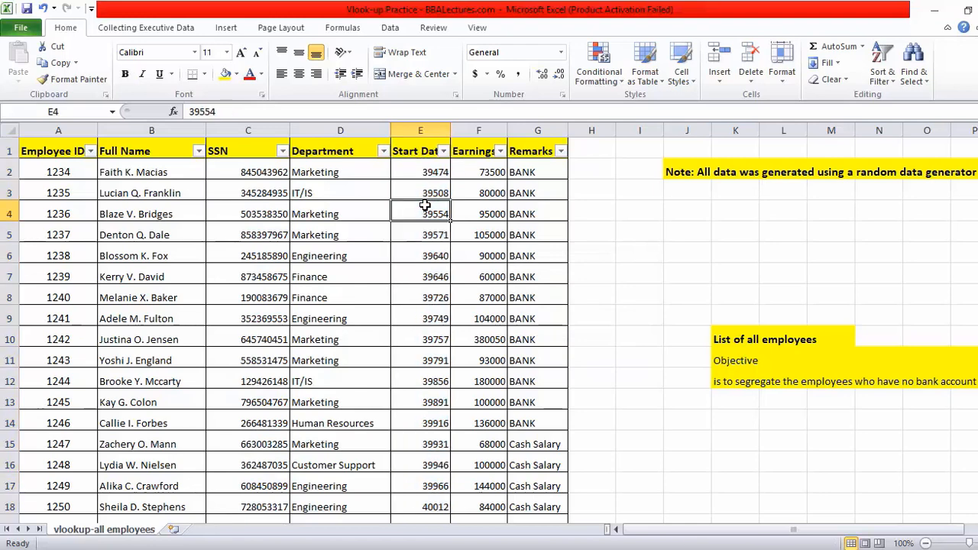
Apply the short date number format to the whole Start Date column.
{"action": "left_click", "coordinate": [409, 129]}
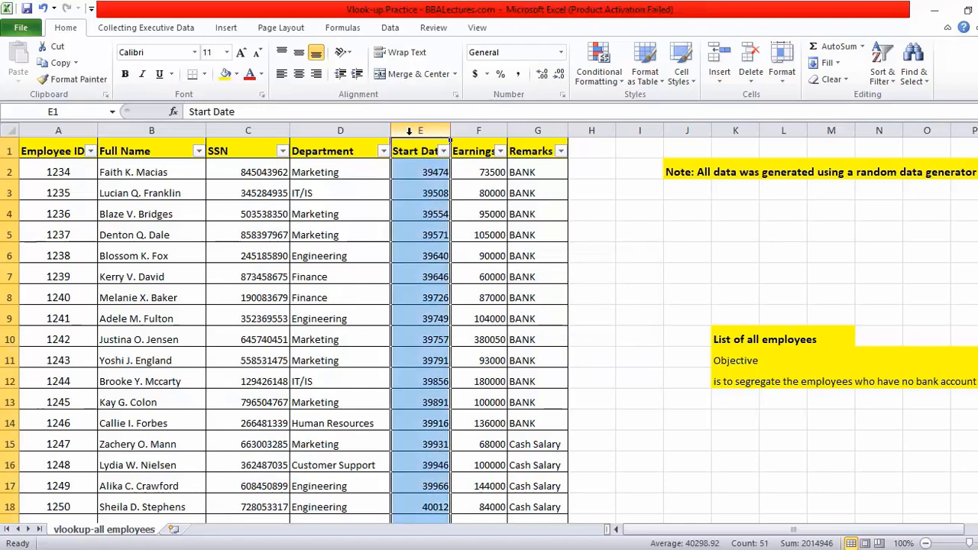
{"action": "left_click", "coordinate": [561, 52]}
{"action": "left_click", "coordinate": [556, 222]}
{"action": "left_click", "coordinate": [439, 214]}
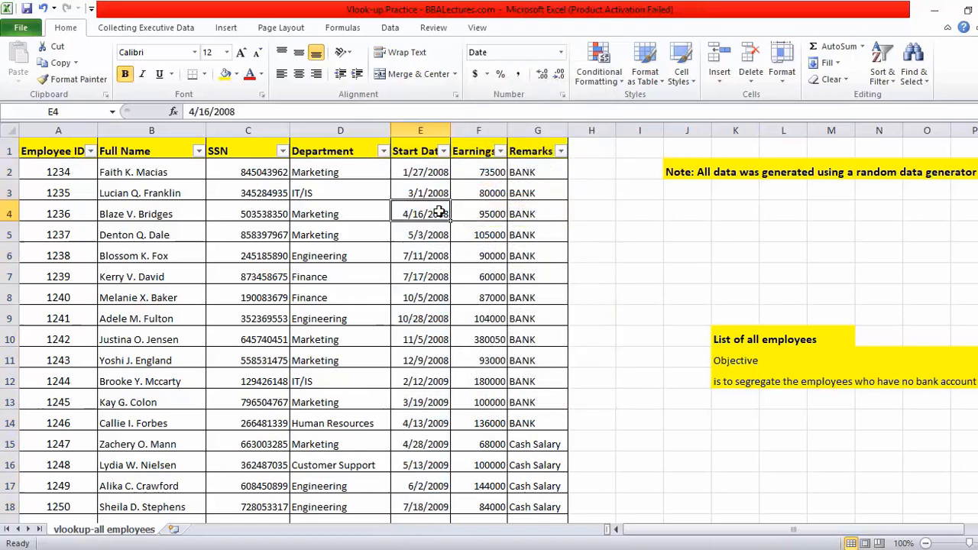
Examine the Earnings and Remarks columns of the employee list down to the last record.
{"action": "left_click", "coordinate": [480, 150]}
{"action": "left_click", "coordinate": [478, 129]}
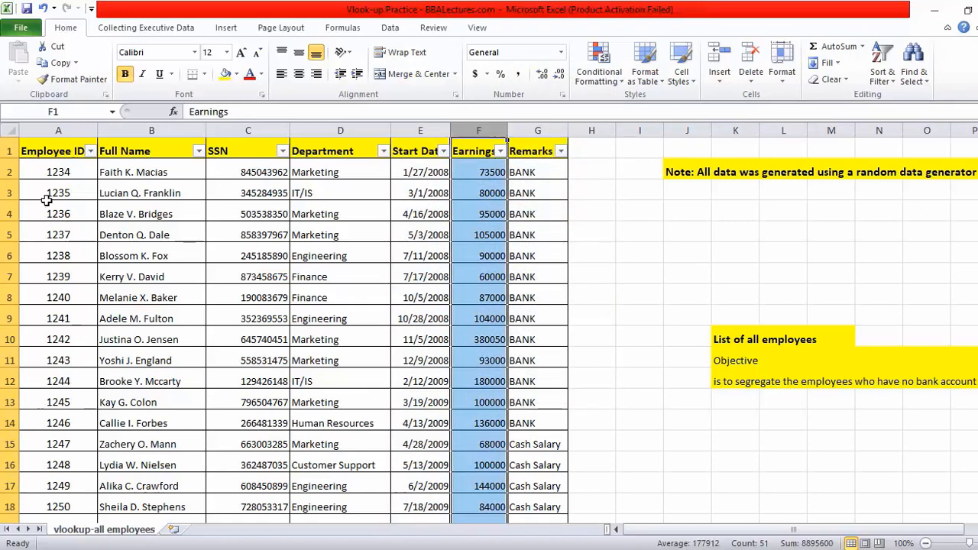
{"action": "left_click", "coordinate": [535, 130]}
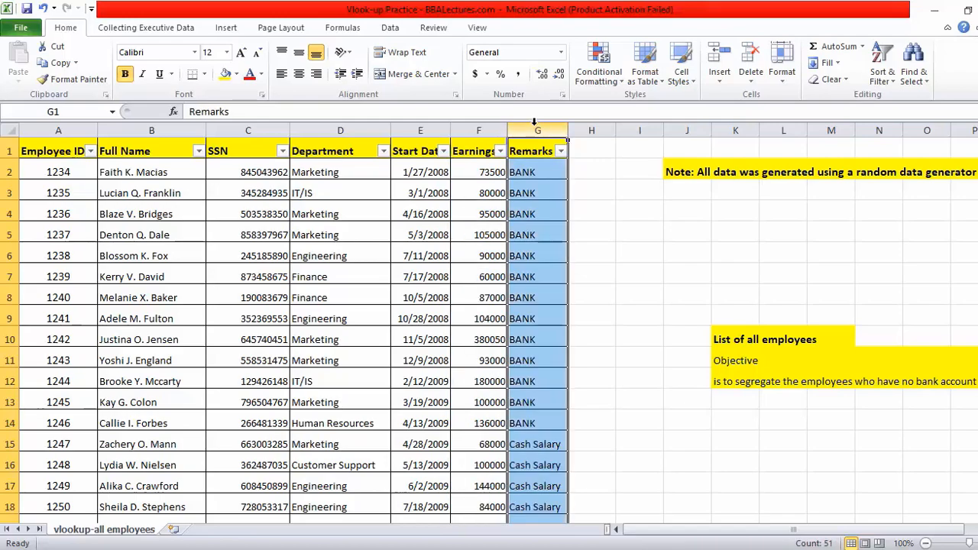
{"action": "left_click", "coordinate": [538, 278]}
{"action": "scroll", "coordinate": [525, 292], "scroll_direction": "down", "scroll_amount": 18}
{"action": "scroll", "coordinate": [525, 291], "scroll_direction": "up", "scroll_amount": 18}
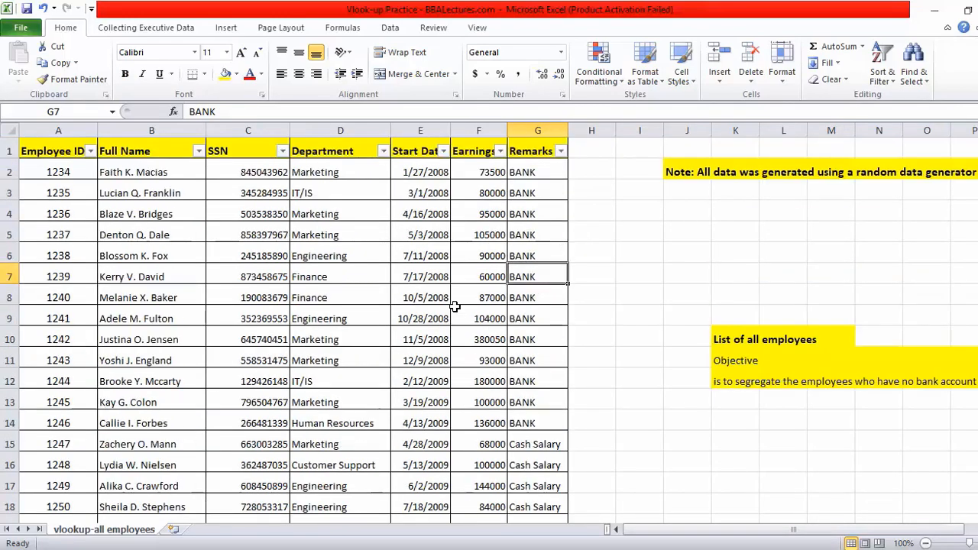
{"action": "scroll", "coordinate": [544, 317], "scroll_direction": "down", "scroll_amount": 2}
{"action": "scroll", "coordinate": [545, 317], "scroll_direction": "up", "scroll_amount": 1}
{"action": "scroll", "coordinate": [545, 318], "scroll_direction": "down", "scroll_amount": 6}
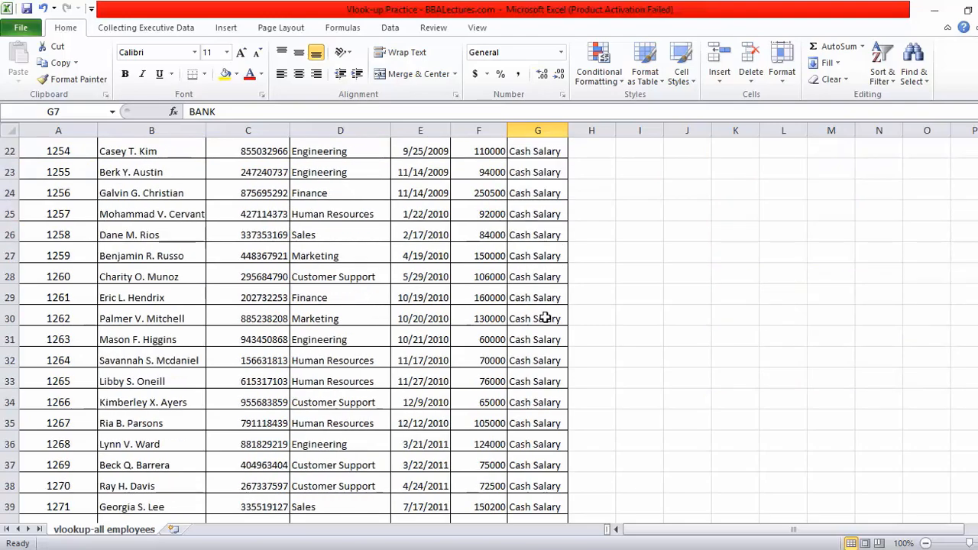
{"action": "scroll", "coordinate": [545, 318], "scroll_direction": "down", "scroll_amount": 12}
{"action": "scroll", "coordinate": [543, 313], "scroll_direction": "up", "scroll_amount": 19}
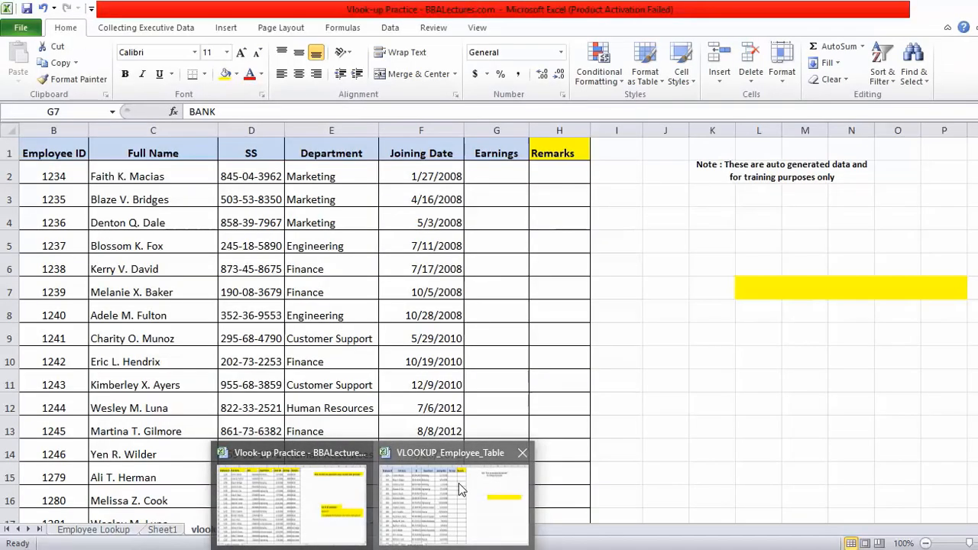
Switch to the VLOOKUP_Employee_Table workbook and look over the employee records on the vlookup-bank accounts sheet.
{"action": "left_click", "coordinate": [462, 489]}
{"action": "left_click", "coordinate": [496, 339]}
{"action": "scroll", "coordinate": [176, 323], "scroll_direction": "down", "scroll_amount": 1}
{"action": "scroll", "coordinate": [176, 323], "scroll_direction": "up", "scroll_amount": 1}
{"action": "left_click_drag", "start_coordinate": [55, 172], "coordinate": [425, 506]}
{"action": "left_click", "coordinate": [502, 312]}
Examine the empty Earnings and Remarks columns of the bank accounts table.
{"action": "left_click", "coordinate": [509, 168]}
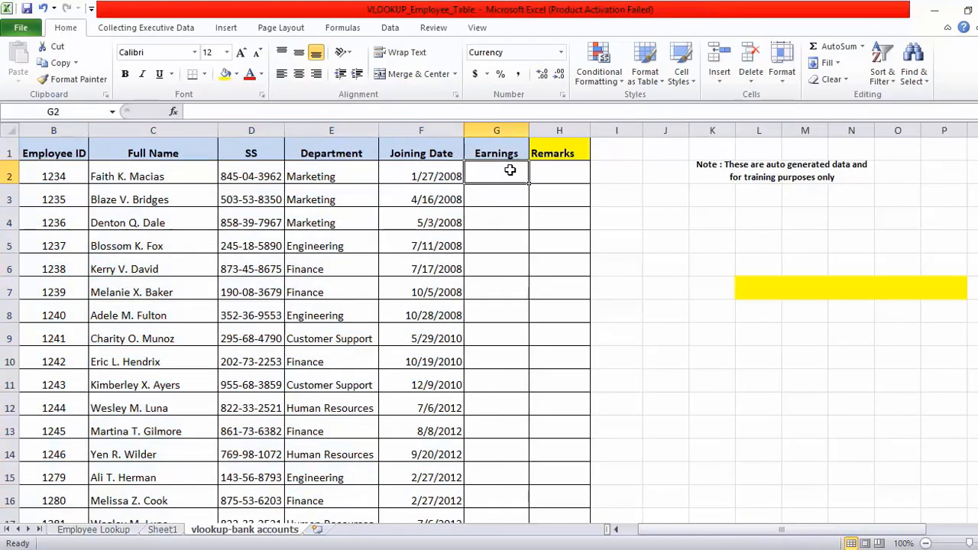
{"action": "left_click", "coordinate": [509, 244]}
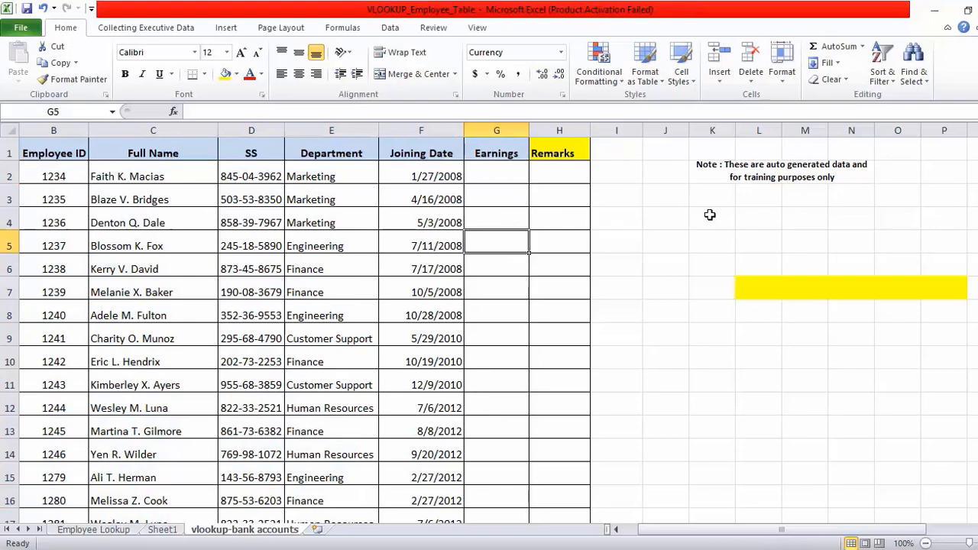
{"action": "left_click_drag", "start_coordinate": [569, 188], "coordinate": [563, 291]}
{"action": "left_click", "coordinate": [506, 354]}
{"action": "scroll", "coordinate": [506, 354], "scroll_direction": "down", "scroll_amount": 7}
{"action": "scroll", "coordinate": [506, 350], "scroll_direction": "up", "scroll_amount": 3}
{"action": "scroll", "coordinate": [506, 350], "scroll_direction": "up", "scroll_amount": 4}
{"action": "left_click", "coordinate": [517, 263]}
{"action": "left_click", "coordinate": [515, 243]}
{"action": "left_click", "coordinate": [508, 195]}
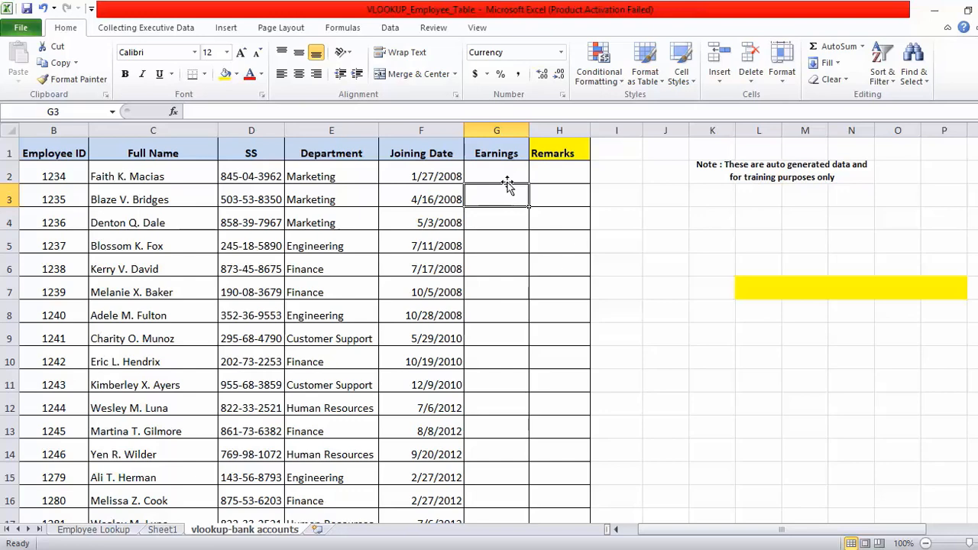
{"action": "left_click", "coordinate": [496, 237]}
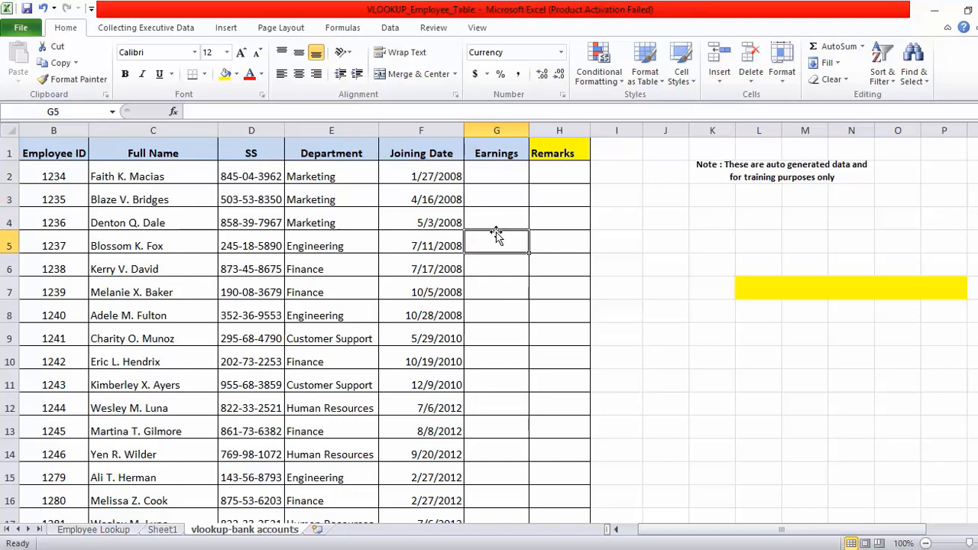
{"action": "left_click", "coordinate": [510, 291]}
{"action": "left_click", "coordinate": [516, 170]}
{"action": "left_click", "coordinate": [511, 218]}
Start a VLOOKUP formula in G2 under Earnings, using the Employee ID in B2 as the lookup value.
{"action": "left_click", "coordinate": [495, 175]}
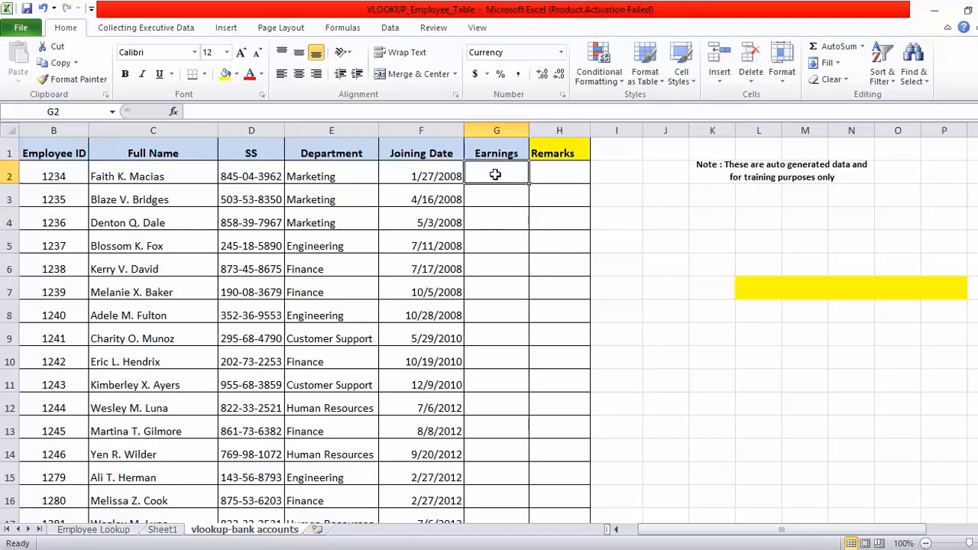
{"action": "type", "text": "="}
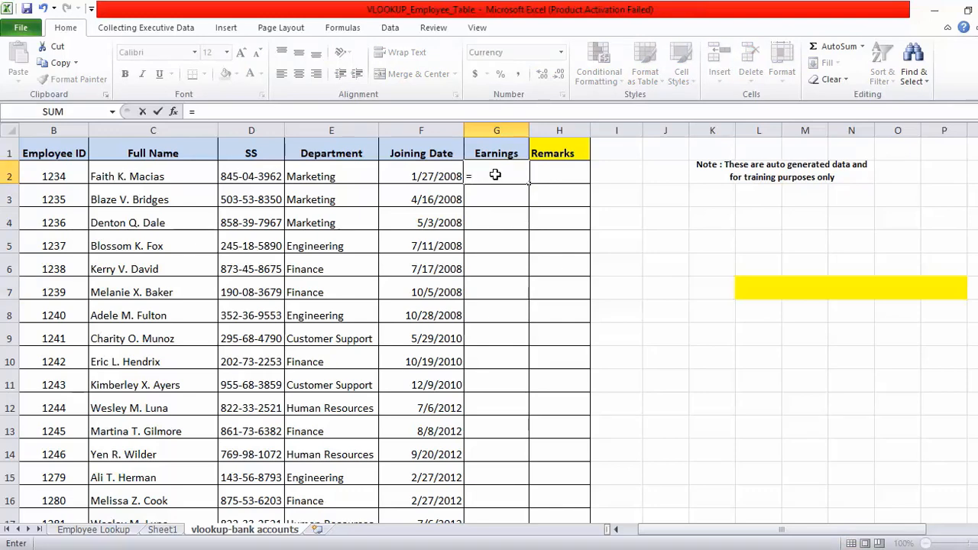
{"action": "type", "text": "vlo"}
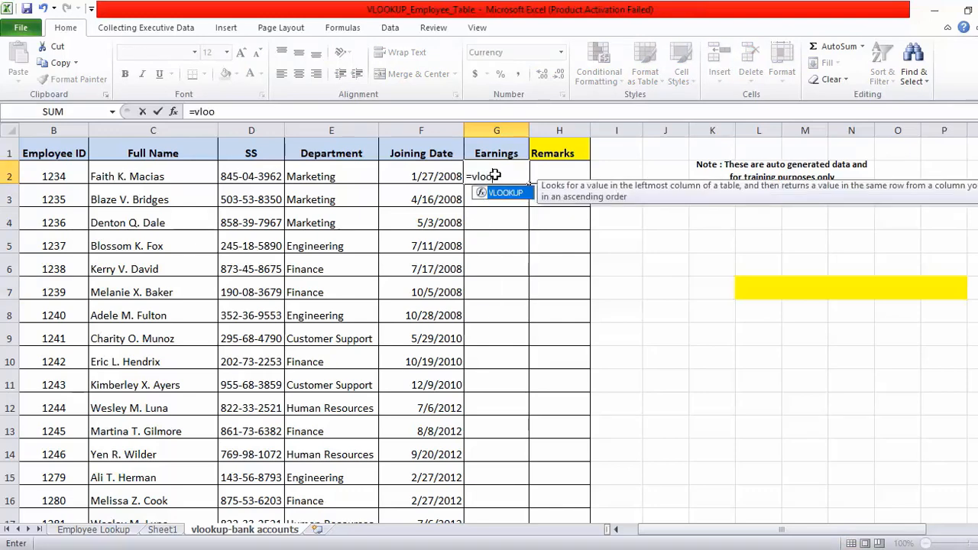
{"action": "type", "text": "o"}
{"action": "key", "text": "Tab"}
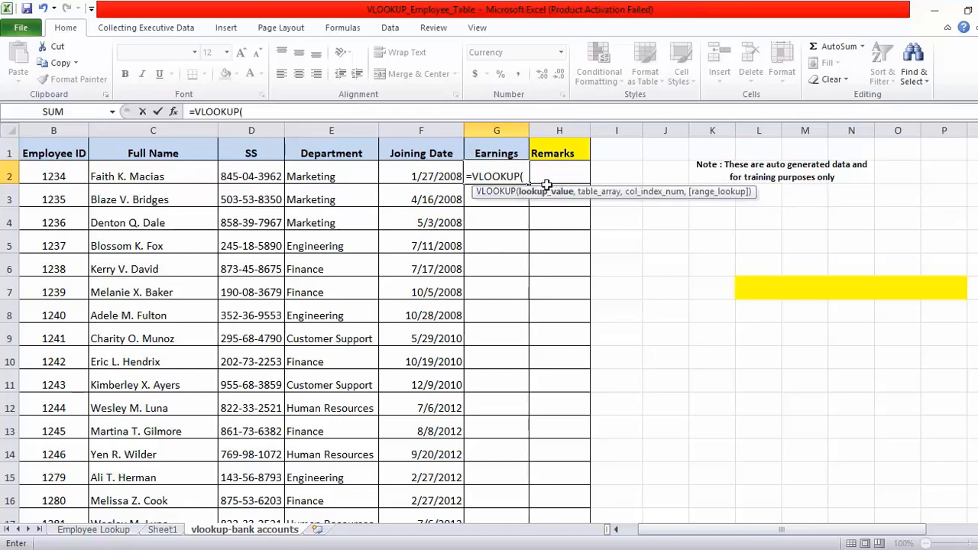
{"action": "left_click", "coordinate": [46, 176]}
{"action": "type", "text": ","}
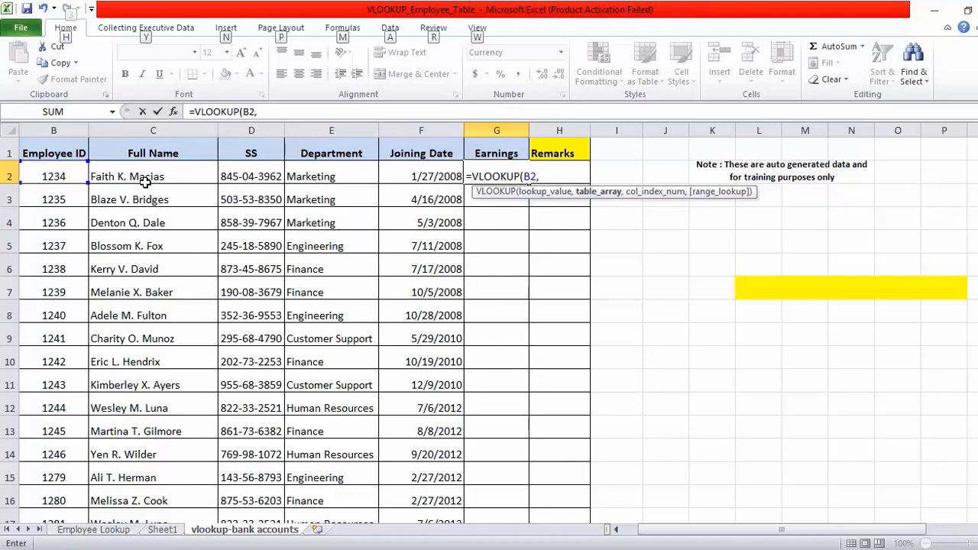
Set the formula's table array to $A$2:$F$51 on the vlookup-all employees sheet of the Vlook-up Practice workbook.
{"action": "key", "text": "alt"}
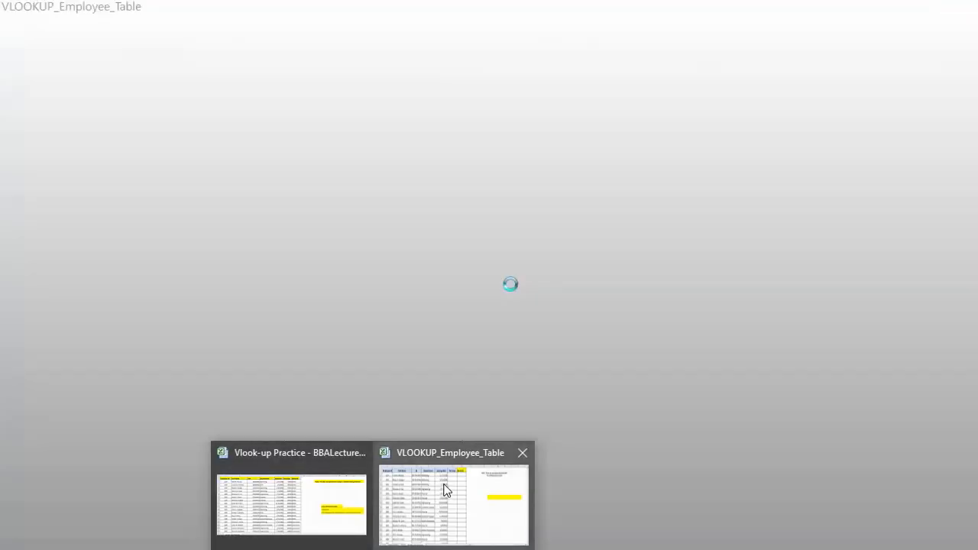
{"action": "left_click", "coordinate": [444, 489]}
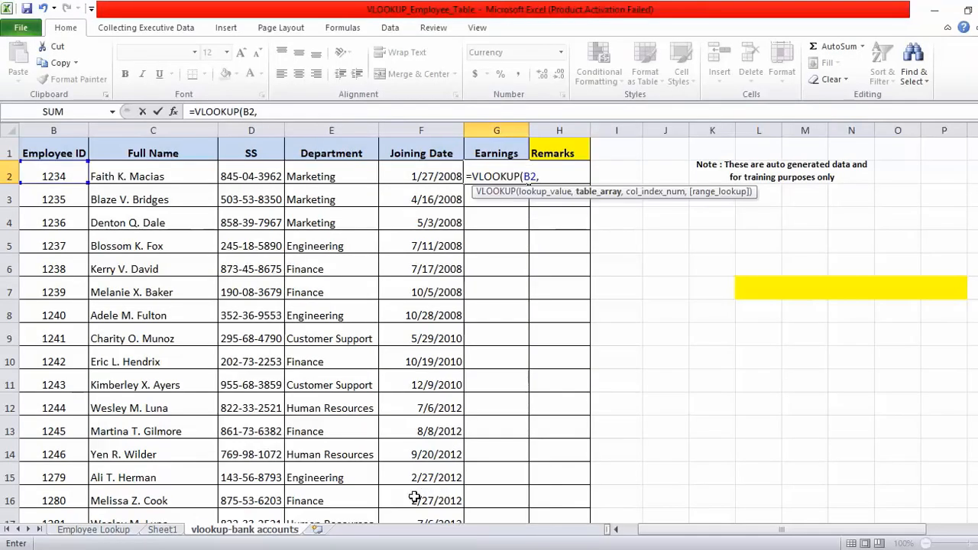
{"action": "left_click", "coordinate": [340, 476]}
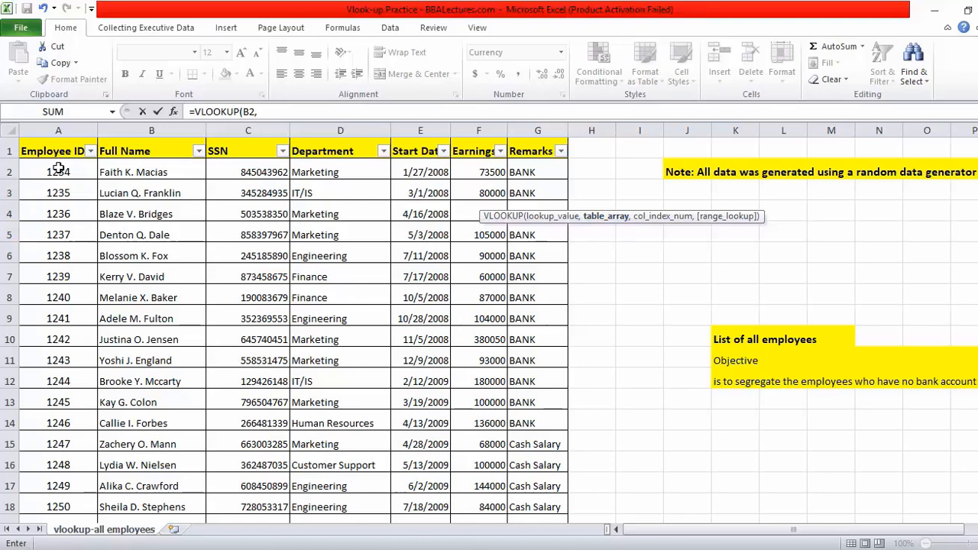
{"action": "left_click_drag", "start_coordinate": [58, 169], "coordinate": [469, 470]}
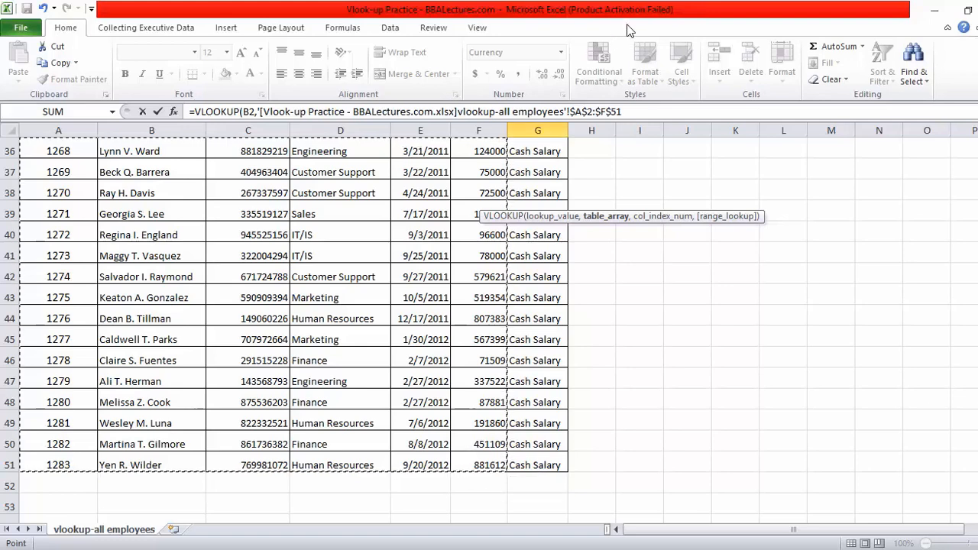
{"action": "left_click", "coordinate": [632, 110]}
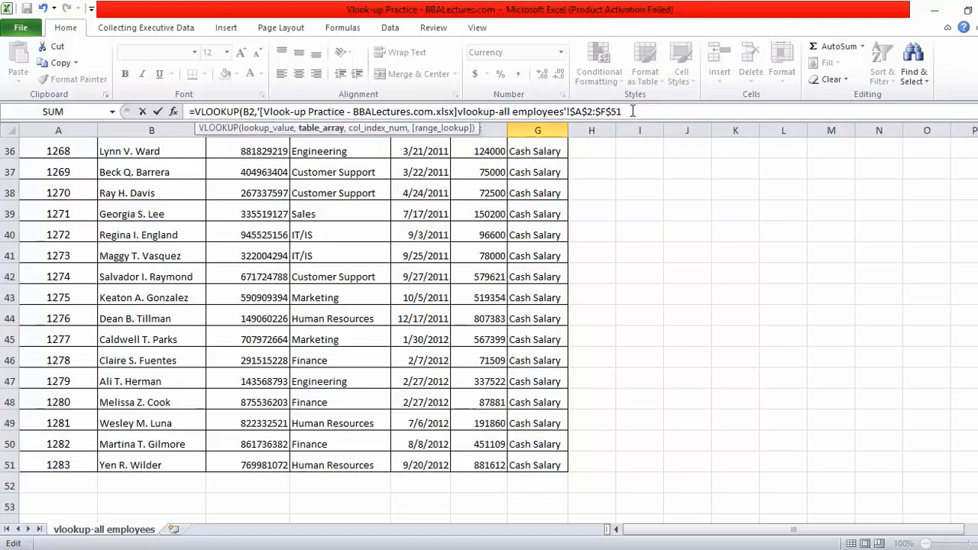
{"action": "type", "text": ","}
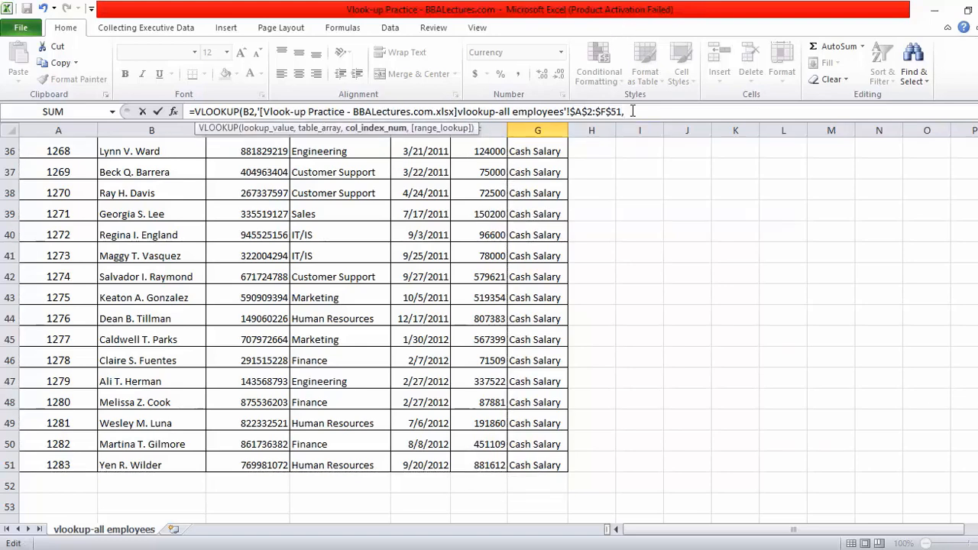
Complete the VLOOKUP formula with column index 6 and range lookup 0, and enter it in G2.
{"action": "type", "text": "6,0"}
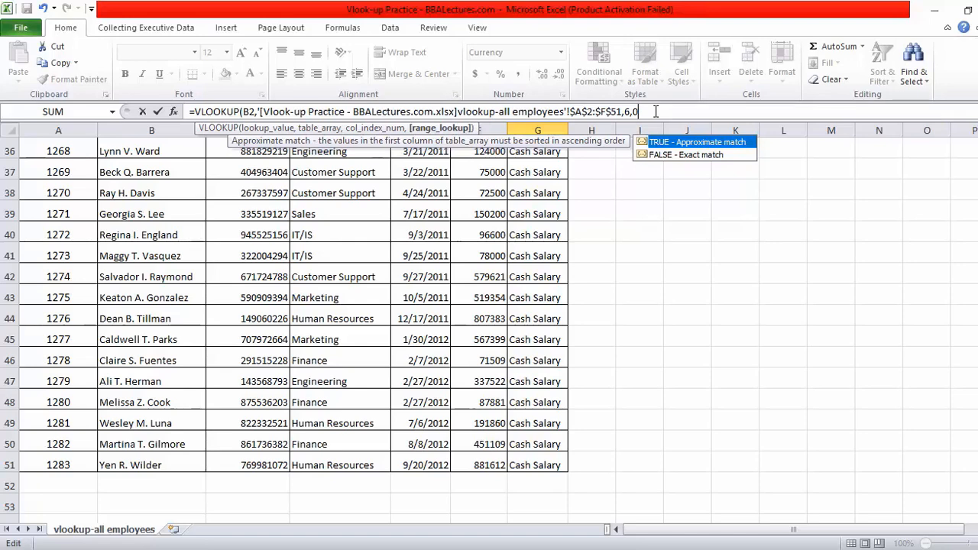
{"action": "type", "text": ")"}
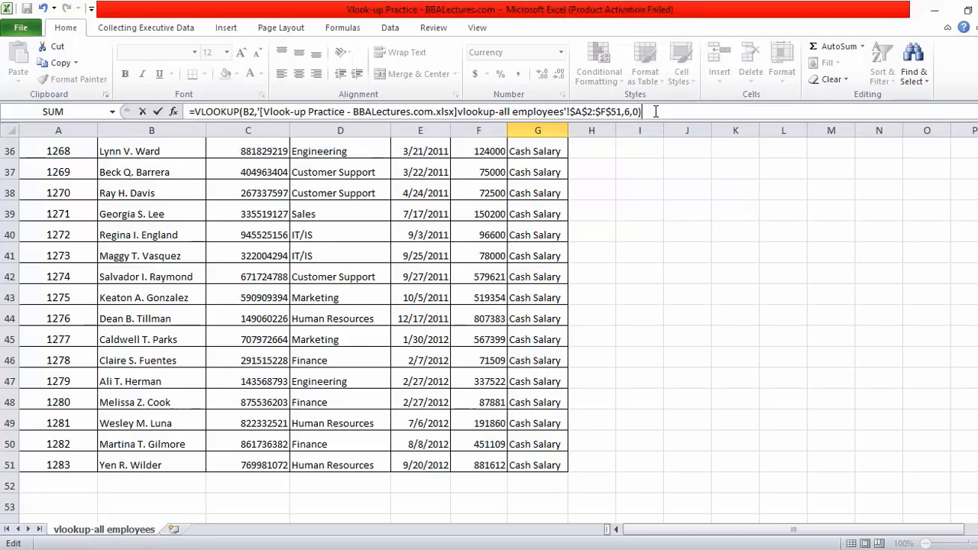
{"action": "key", "text": "Return"}
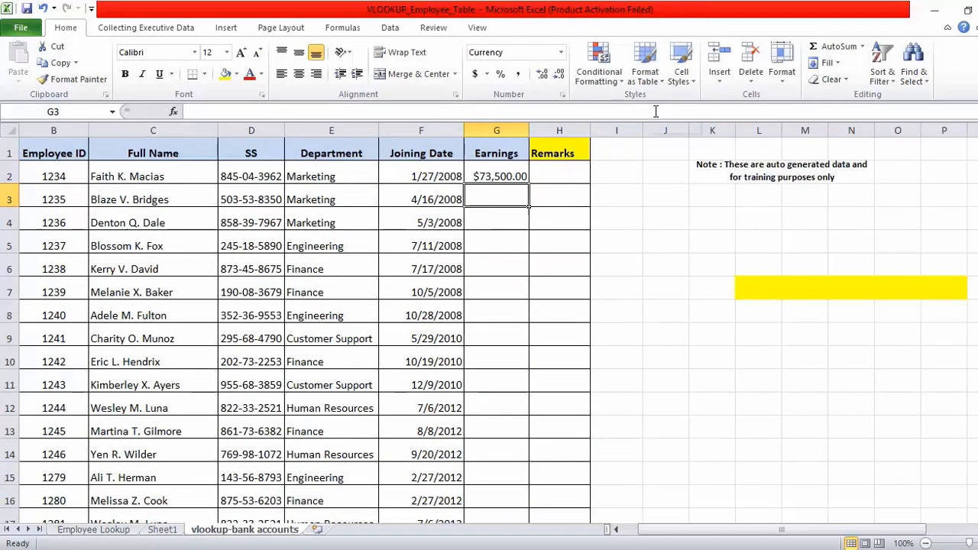
{"action": "left_click", "coordinate": [508, 178]}
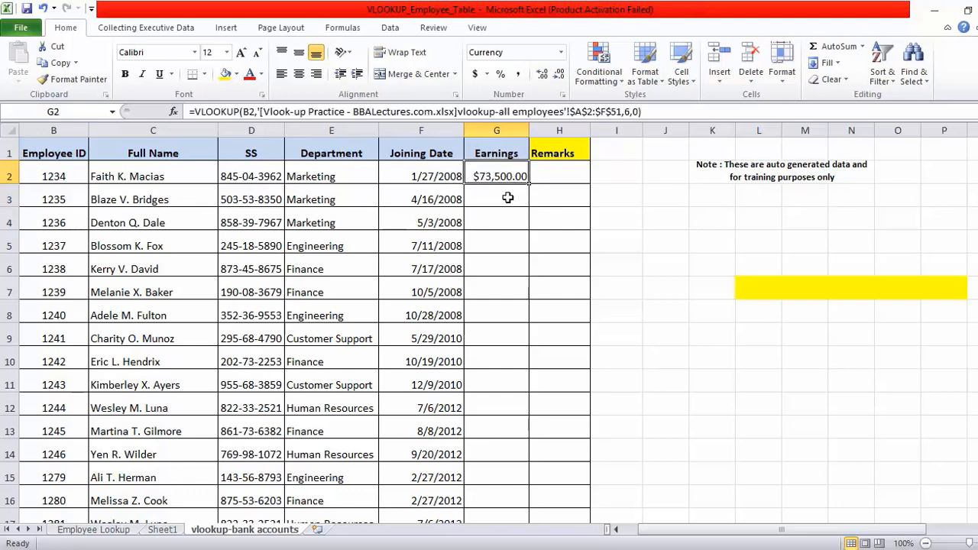
Fill the Earnings VLOOKUP formula from G2 down to the last employee row, G19.
{"action": "left_click", "coordinate": [487, 199]}
{"action": "left_click", "coordinate": [499, 177]}
{"action": "left_click_drag", "start_coordinate": [531, 182], "coordinate": [531, 489]}
{"action": "scroll", "coordinate": [507, 347], "scroll_direction": "up", "scroll_amount": 2}
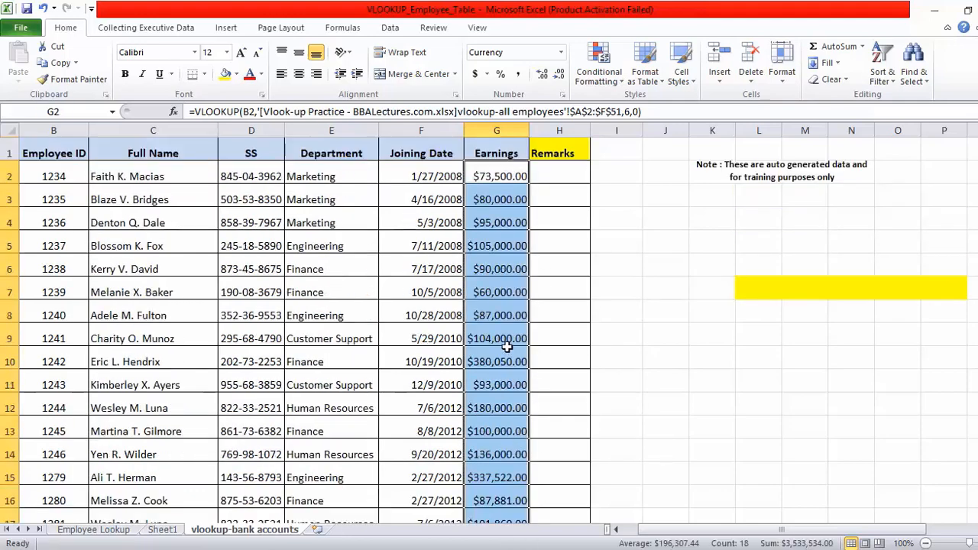
{"action": "left_click", "coordinate": [497, 271]}
{"action": "left_click", "coordinate": [523, 207]}
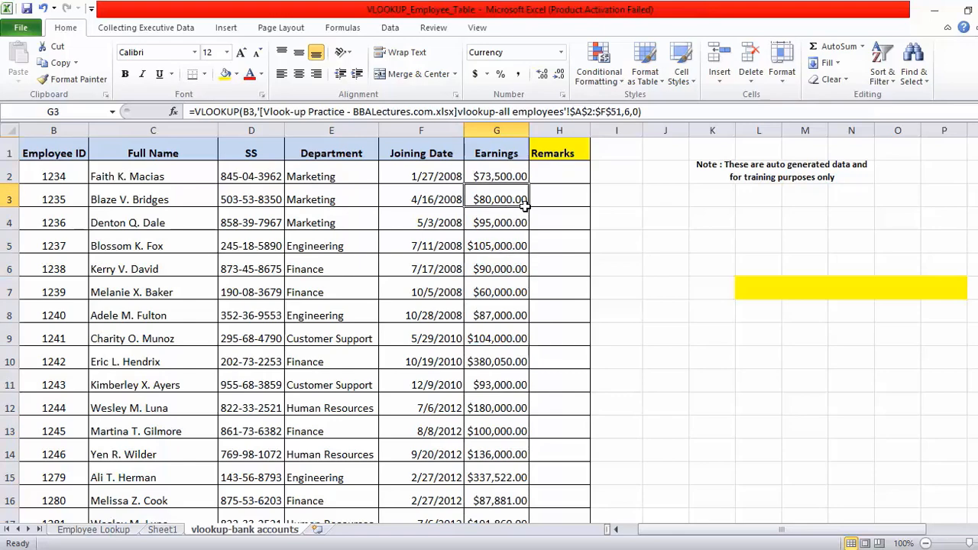
Examine the empty Remarks column of the bank accounts table.
{"action": "left_click", "coordinate": [548, 171]}
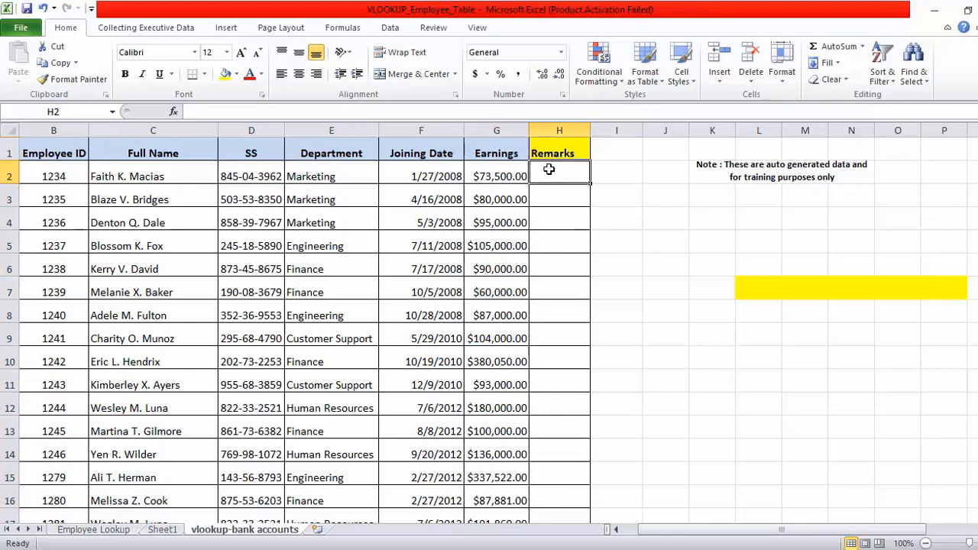
{"action": "scroll", "coordinate": [102, 345], "scroll_direction": "down", "scroll_amount": 5}
{"action": "scroll", "coordinate": [131, 312], "scroll_direction": "up", "scroll_amount": 5}
{"action": "left_click", "coordinate": [561, 266]}
{"action": "left_click", "coordinate": [549, 171]}
{"action": "left_click", "coordinate": [556, 150]}
{"action": "left_click", "coordinate": [553, 189]}
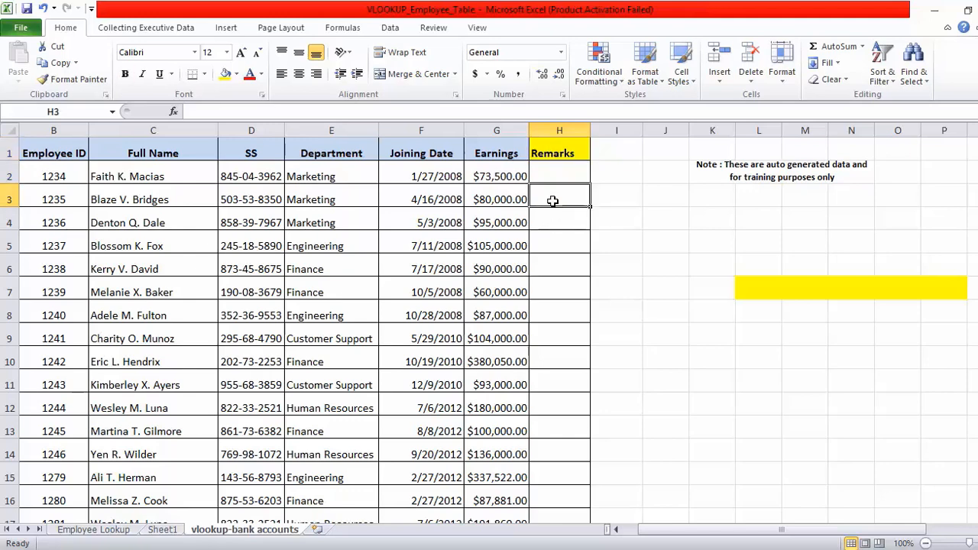
{"action": "left_click", "coordinate": [557, 173]}
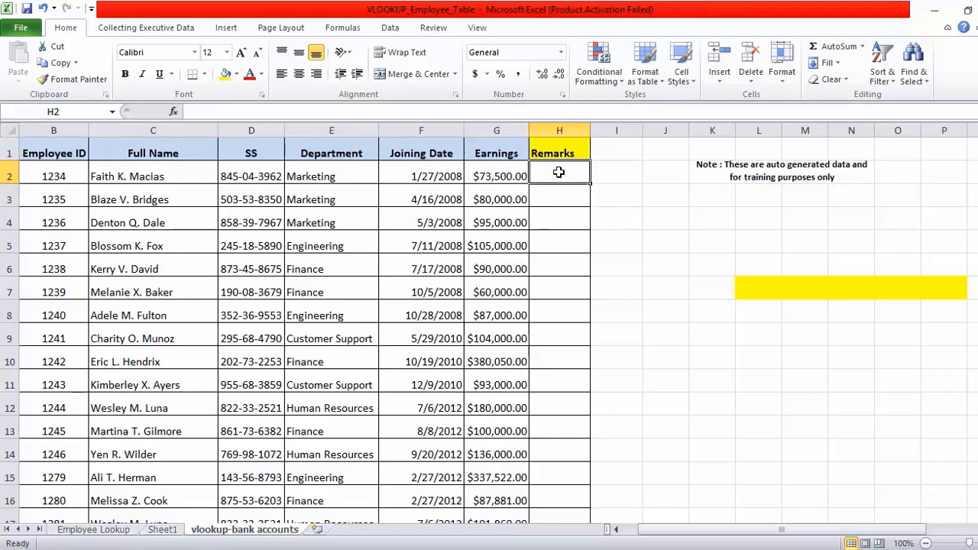
{"action": "left_click", "coordinate": [565, 210]}
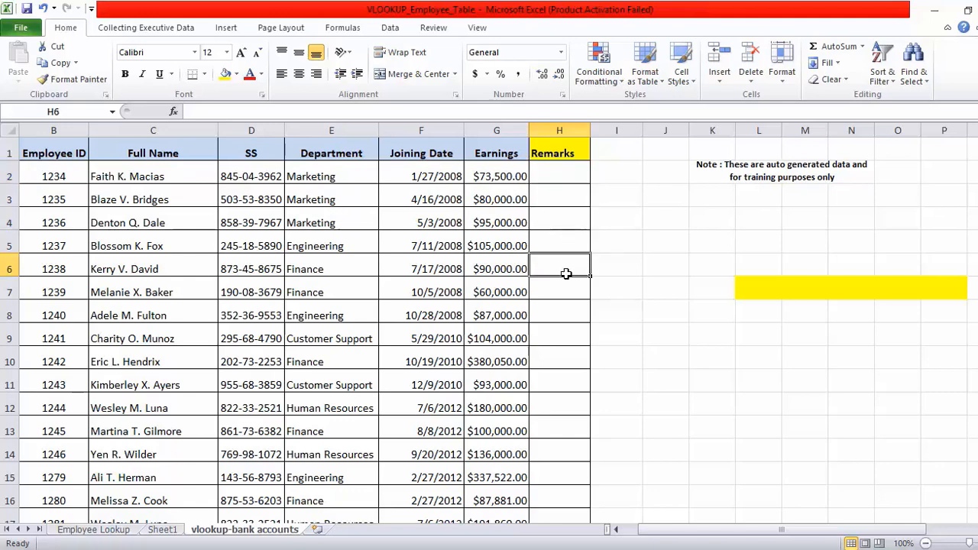
Start a VLOOKUP formula in H2 under Remarks, using the Employee ID in B2 as the lookup value.
{"action": "left_click", "coordinate": [572, 177]}
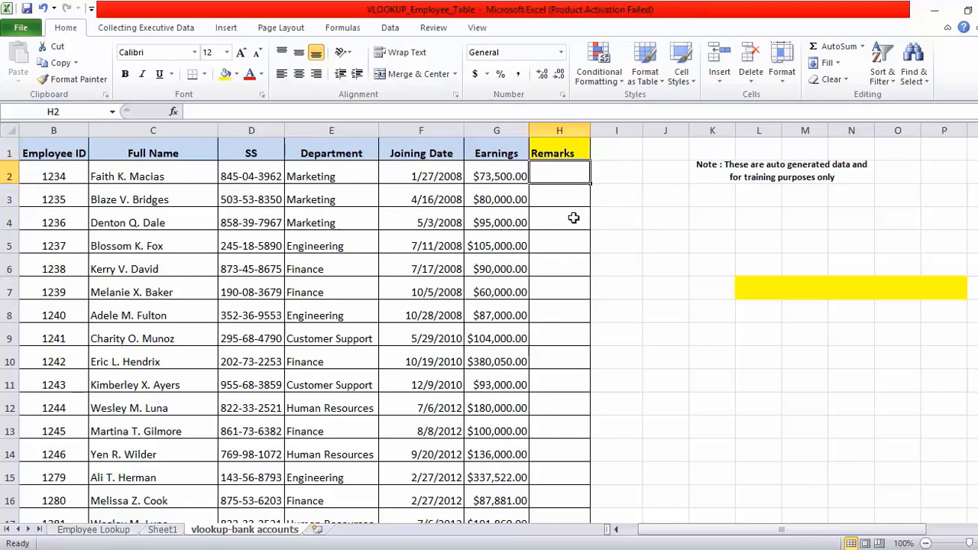
{"action": "type", "text": "=vlo"}
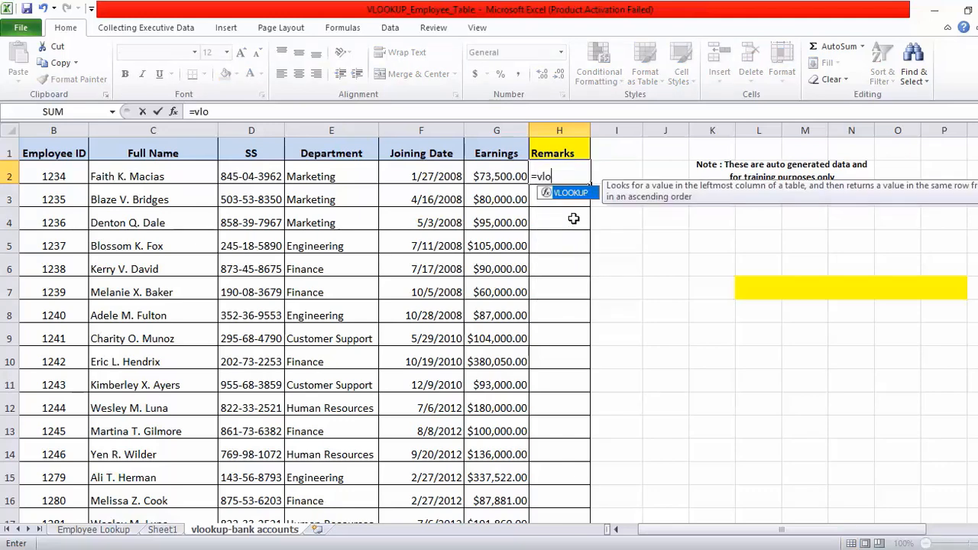
{"action": "key", "text": "Tab"}
{"action": "left_click", "coordinate": [48, 176]}
{"action": "type", "text": ","}
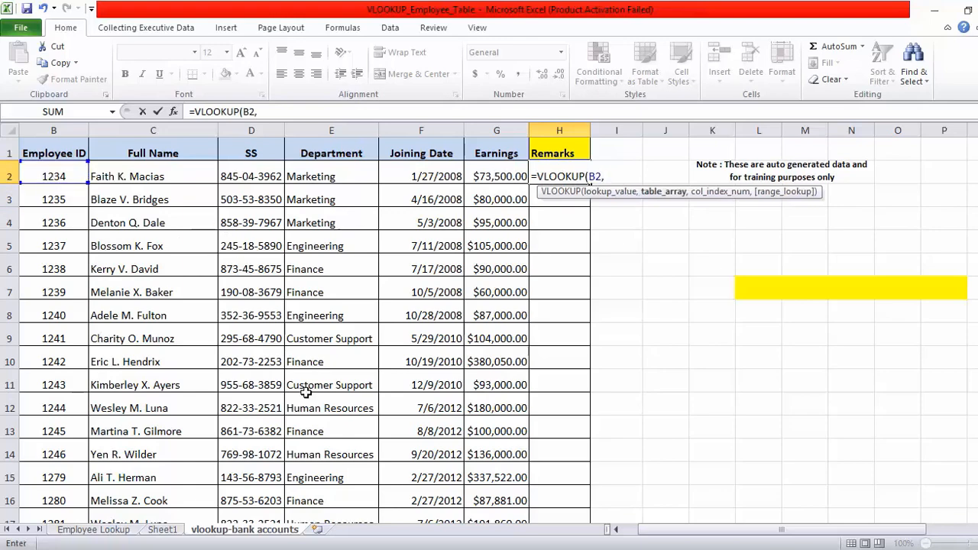
Set the Remarks formula's table array to $A$2:$G$51 on the vlookup-all employees sheet of the Vlook-up Practice workbook.
{"action": "mouse_move", "coordinate": [305, 546]}
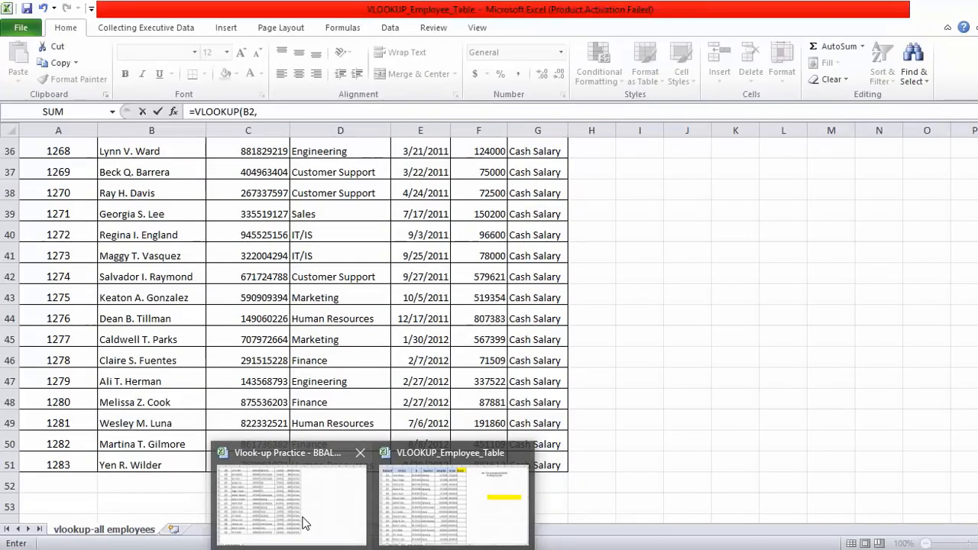
{"action": "left_click", "coordinate": [306, 524]}
{"action": "scroll", "coordinate": [252, 344], "scroll_direction": "up", "scroll_amount": 12}
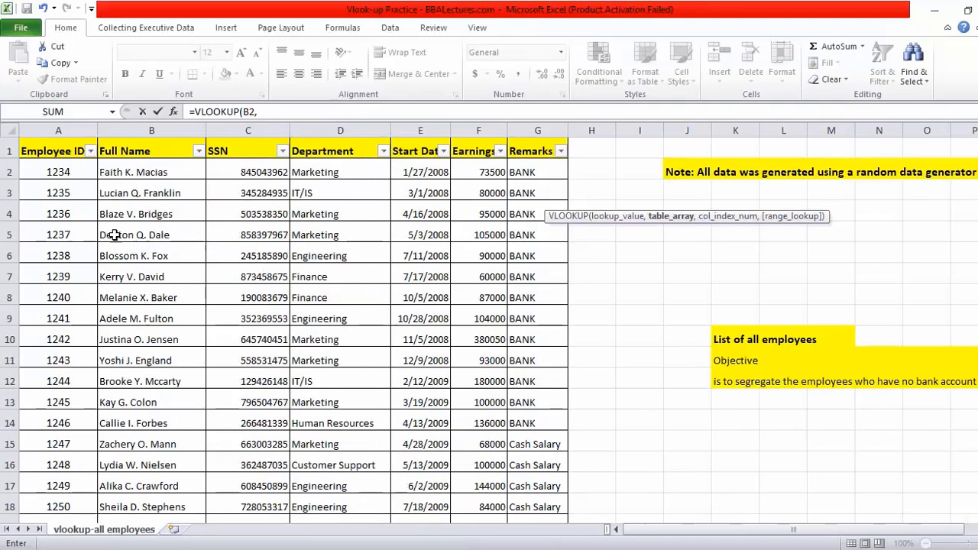
{"action": "left_click_drag", "start_coordinate": [43, 162], "coordinate": [538, 486]}
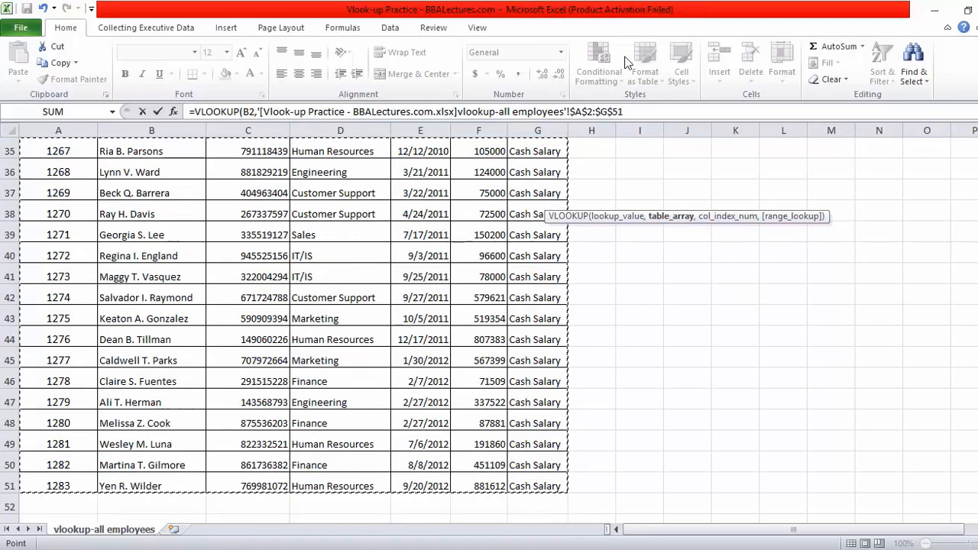
Complete the Remarks VLOOKUP with column index 7 and range lookup 0, and enter it in H2.
{"action": "left_click", "coordinate": [681, 113]}
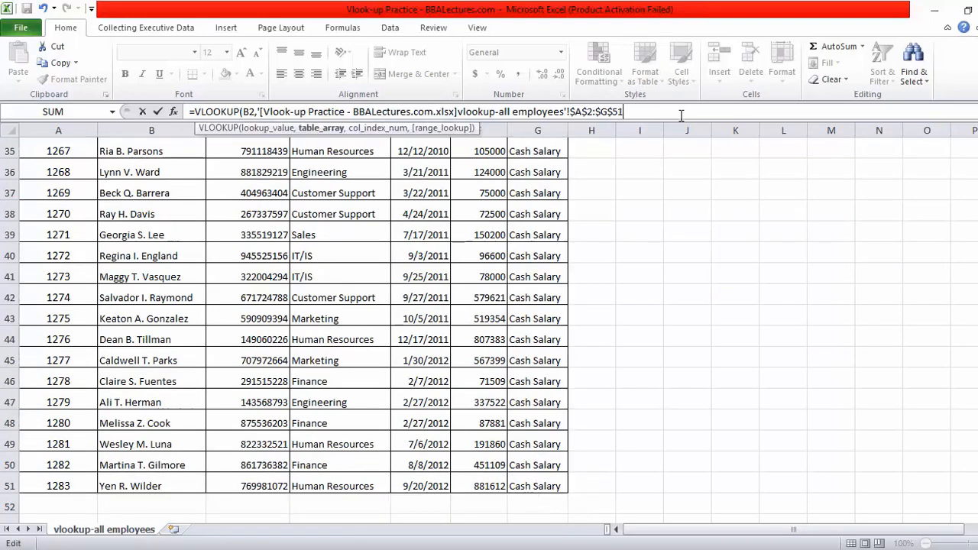
{"action": "type", "text": ",7,"}
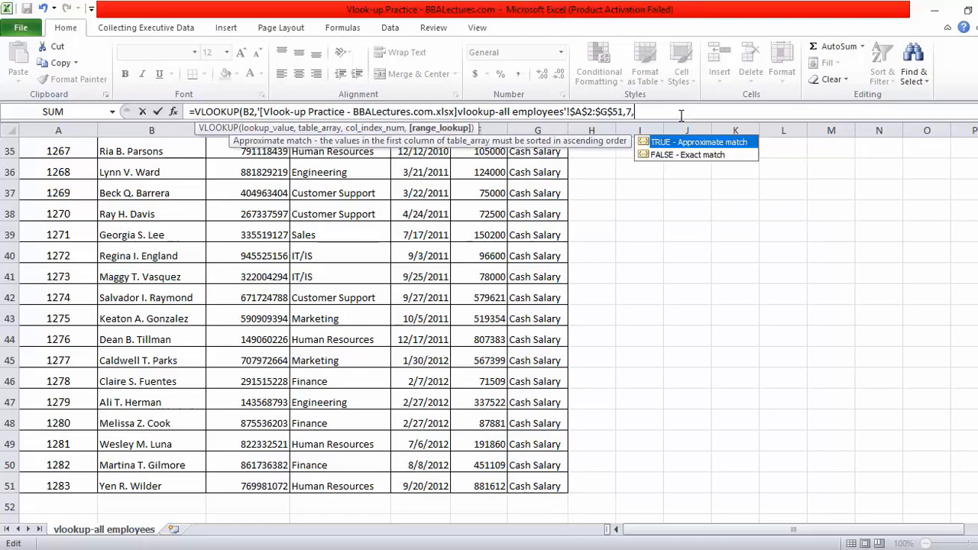
{"action": "type", "text": "0)"}
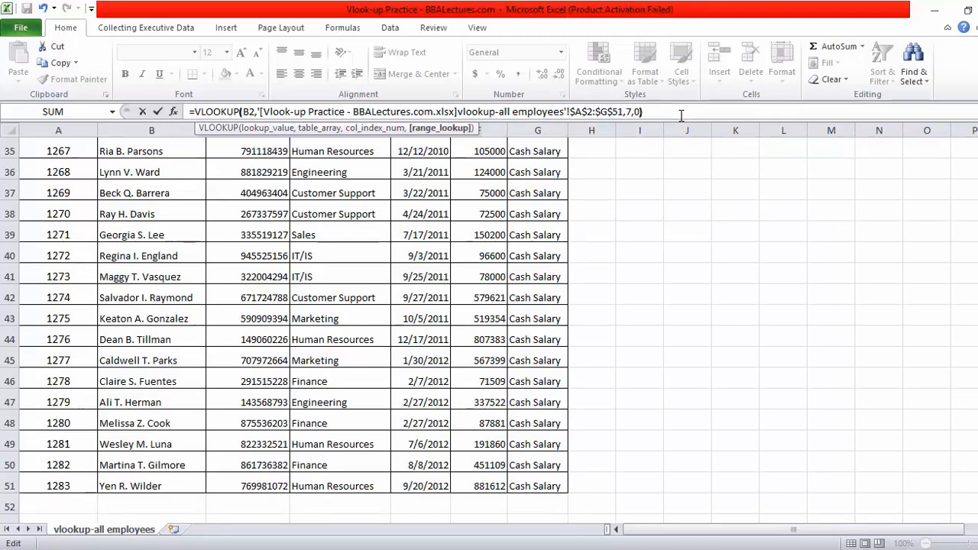
{"action": "key", "text": "Return"}
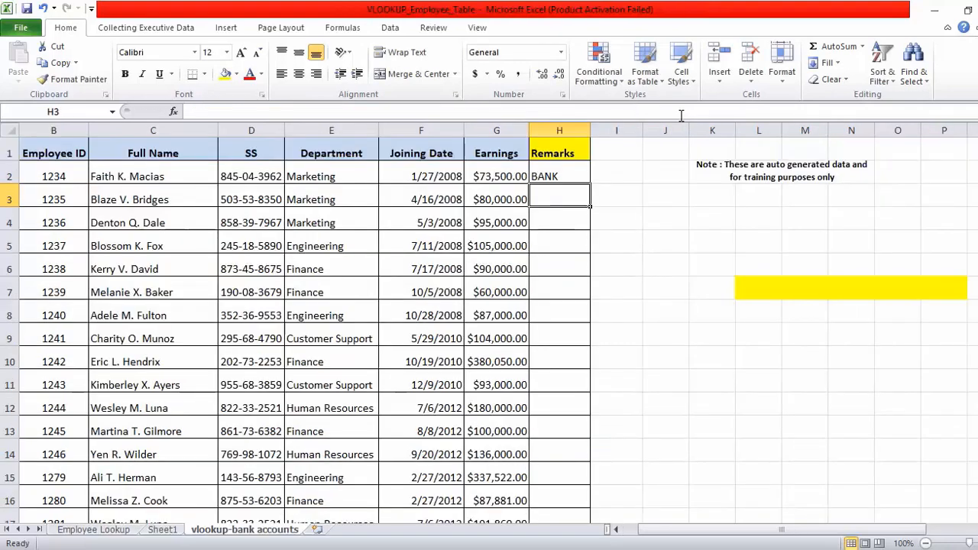
Fill the Remarks VLOOKUP formula from H2 down to the last employee row, H19.
{"action": "left_click", "coordinate": [573, 170]}
{"action": "left_click_drag", "start_coordinate": [589, 188], "coordinate": [544, 176]}
{"action": "left_click", "coordinate": [657, 383]}
Make the BANK remarks in H2:H14 bold with a yellow fill, and check the matching earnings in G2:G14.
{"action": "scroll", "coordinate": [603, 359], "scroll_direction": "up", "scroll_amount": 2}
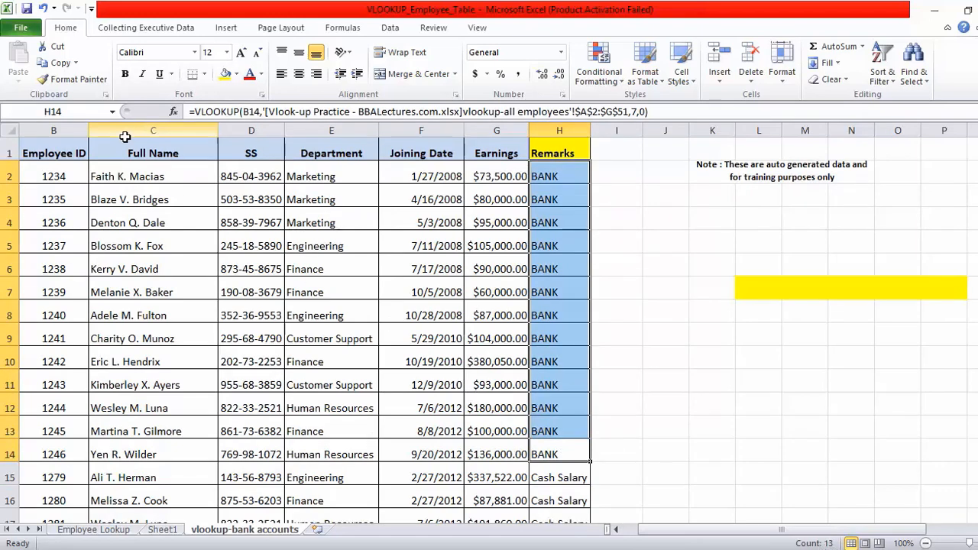
{"action": "key", "text": "ctrl+b"}
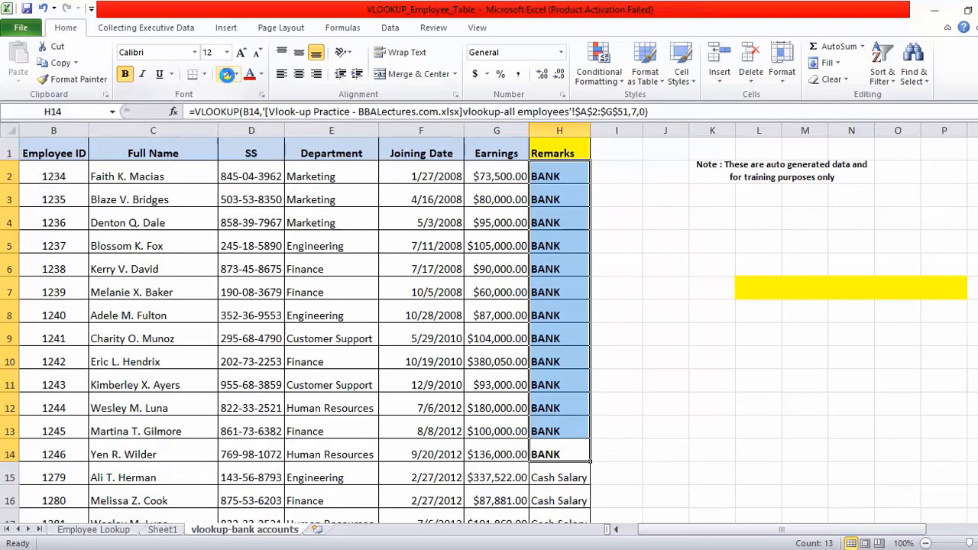
{"action": "left_click", "coordinate": [225, 74]}
{"action": "left_click", "coordinate": [659, 280]}
{"action": "left_click_drag", "start_coordinate": [497, 176], "coordinate": [496, 443]}
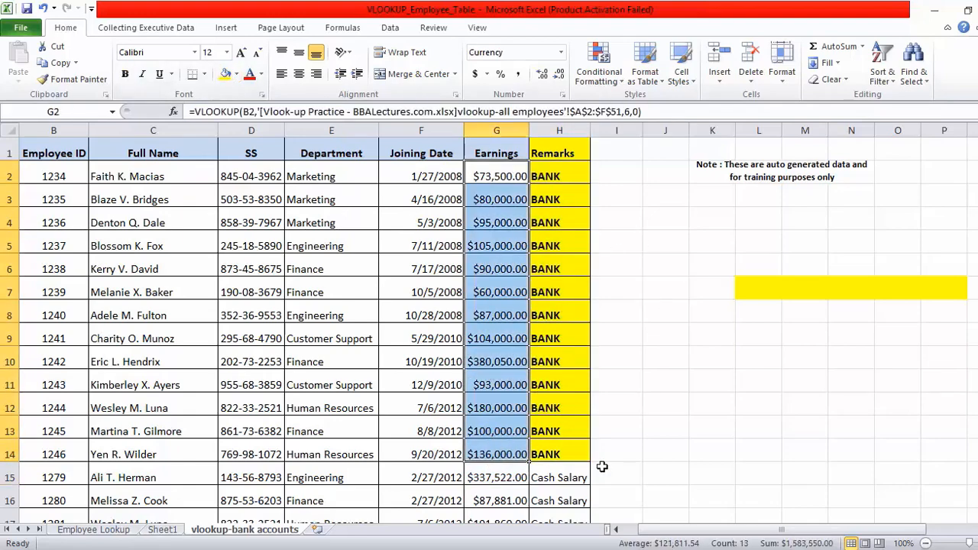
{"action": "left_click", "coordinate": [664, 429]}
Give the Cash Salary remarks in H15:H19 a light orange fill and bold text.
{"action": "scroll", "coordinate": [563, 305], "scroll_direction": "down", "scroll_amount": 4}
{"action": "left_click", "coordinate": [558, 194]}
{"action": "left_click_drag", "start_coordinate": [558, 194], "coordinate": [564, 289]}
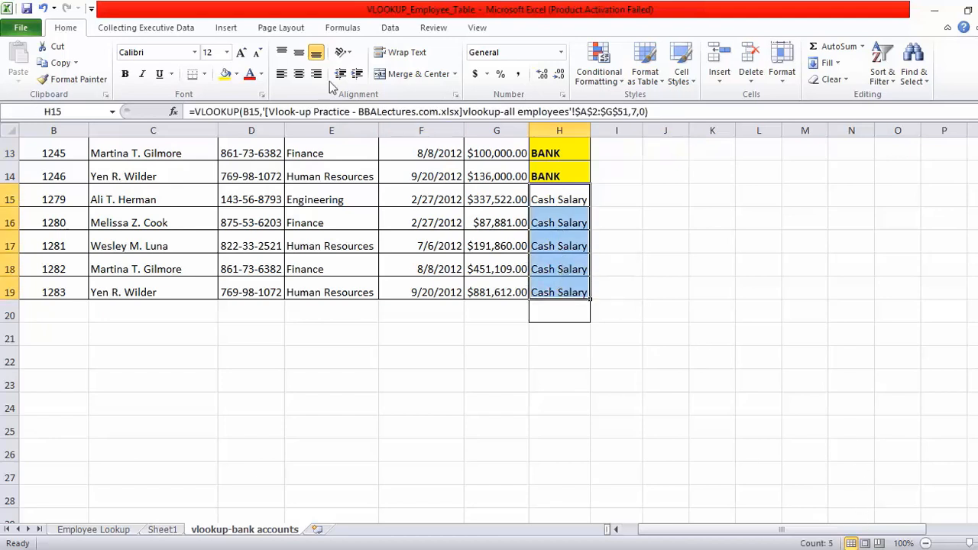
{"action": "left_click", "coordinate": [237, 74]}
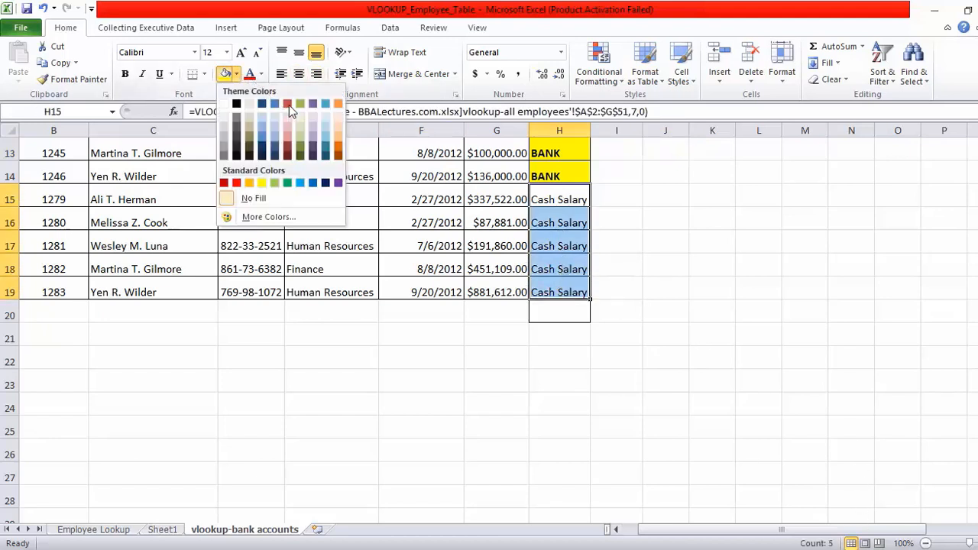
{"action": "left_click", "coordinate": [339, 134]}
{"action": "left_click", "coordinate": [125, 74]}
Review the completed Earnings and color-coded Remarks columns across all employee rows.
{"action": "scroll", "coordinate": [704, 307], "scroll_direction": "up", "scroll_amount": 4}
{"action": "scroll", "coordinate": [703, 307], "scroll_direction": "down", "scroll_amount": 1}
{"action": "scroll", "coordinate": [704, 308], "scroll_direction": "down", "scroll_amount": 6}
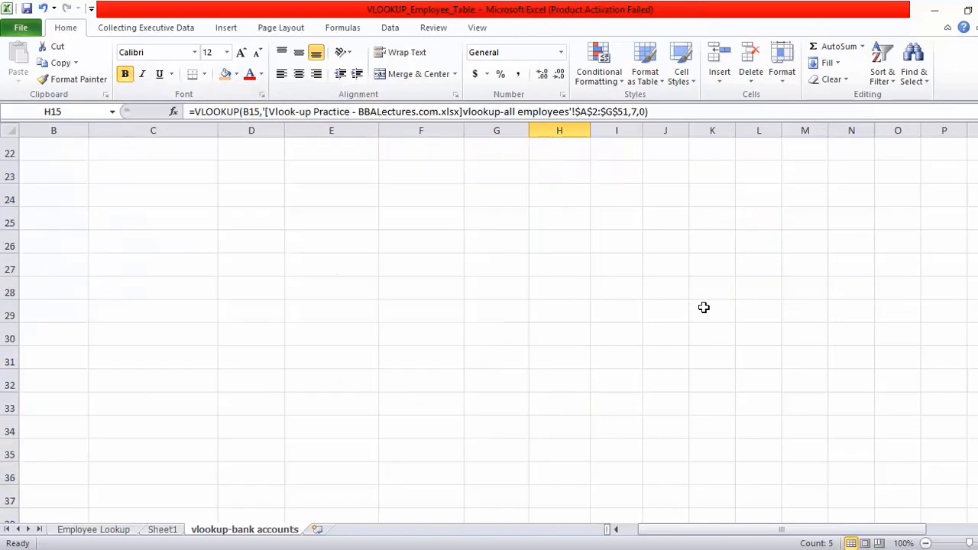
{"action": "scroll", "coordinate": [704, 307], "scroll_direction": "up", "scroll_amount": 7}
{"action": "left_click", "coordinate": [676, 295]}
{"action": "scroll", "coordinate": [539, 279], "scroll_direction": "down", "scroll_amount": 5}
{"action": "scroll", "coordinate": [537, 280], "scroll_direction": "up", "scroll_amount": 5}
{"action": "left_click", "coordinate": [617, 239]}
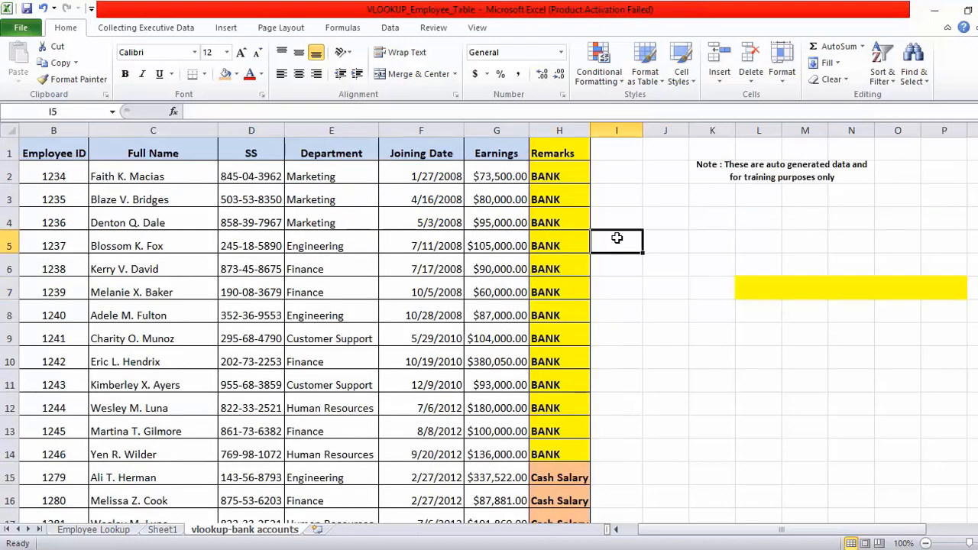